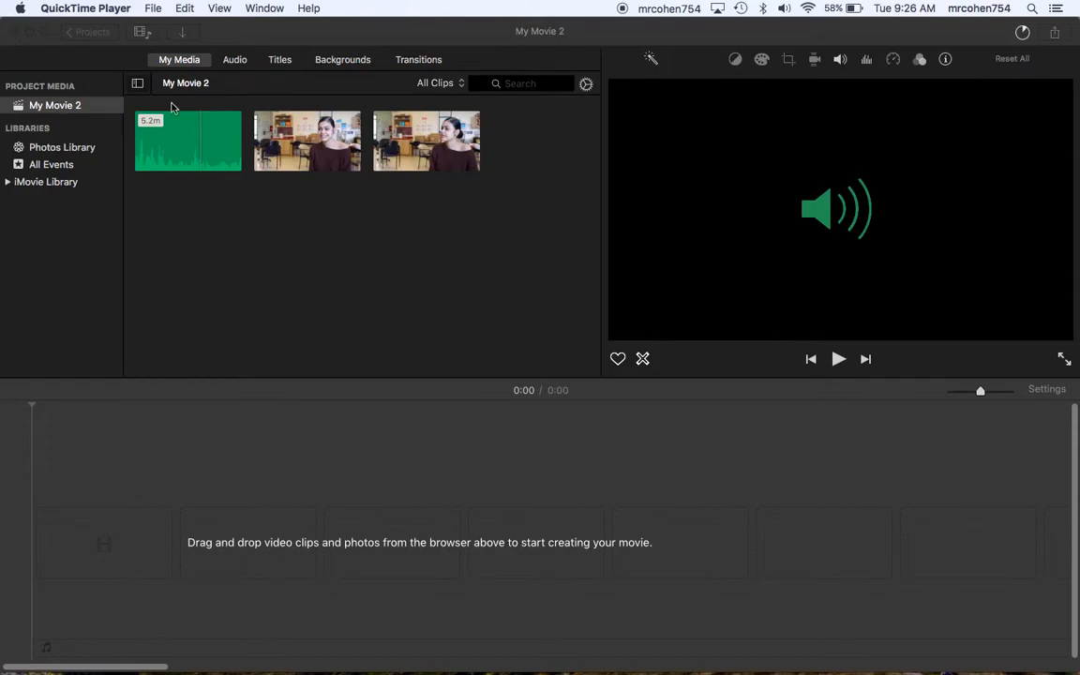
Add the first interview video clip to the start of the timeline and attach the TASCAM_0030 audio recording beneath it
left_click(278, 133)
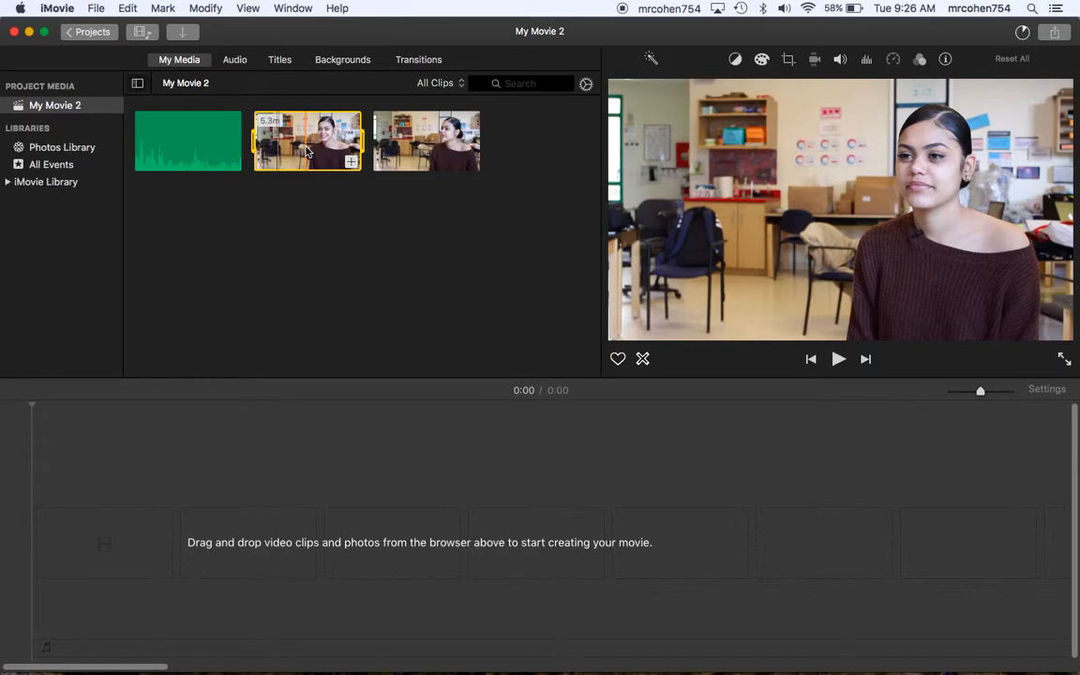
left_click_drag(307, 152, 80, 511)
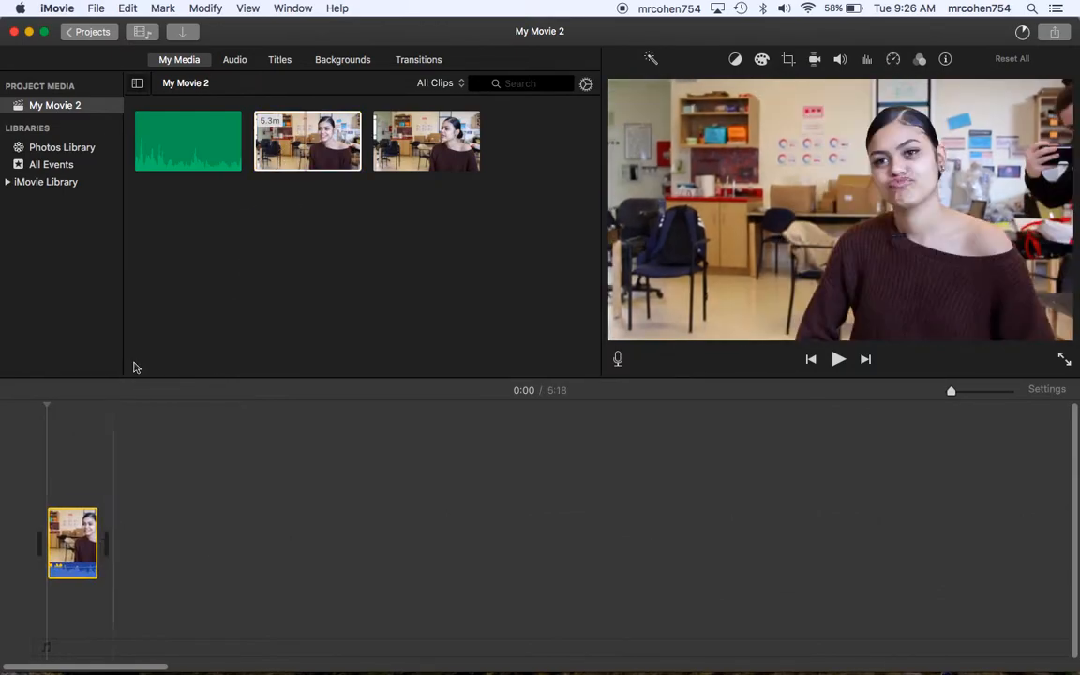
left_click_drag(199, 165, 50, 609)
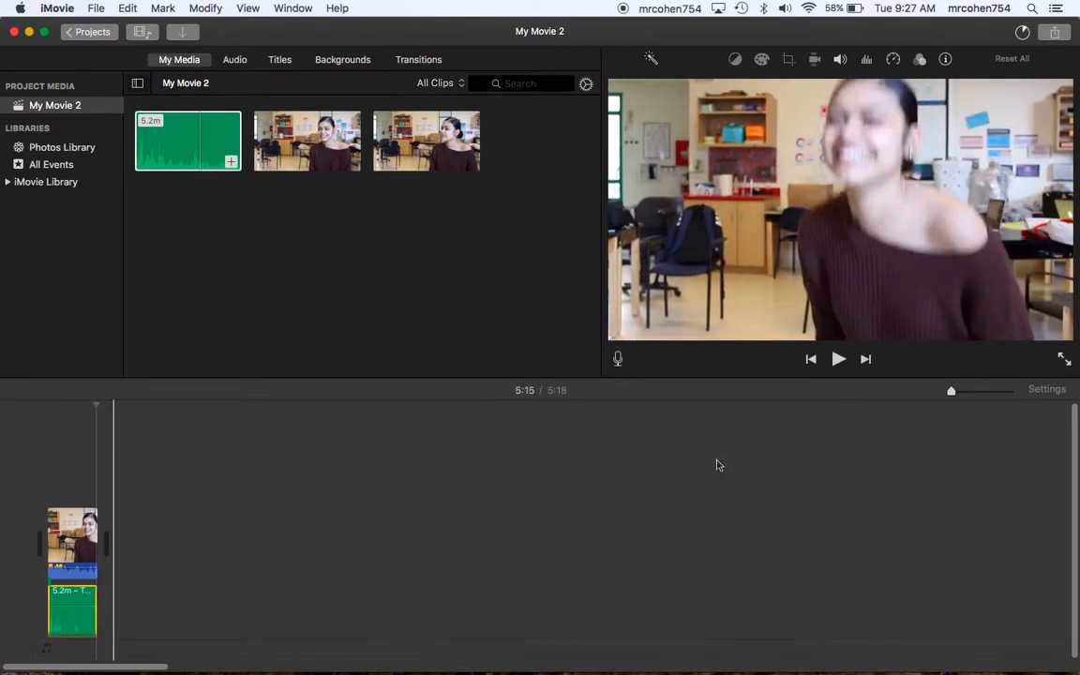
Mute the timeline video clip's own audio and raise the volume of the TASCAM_0030 recording
left_click_drag(952, 394, 980, 393)
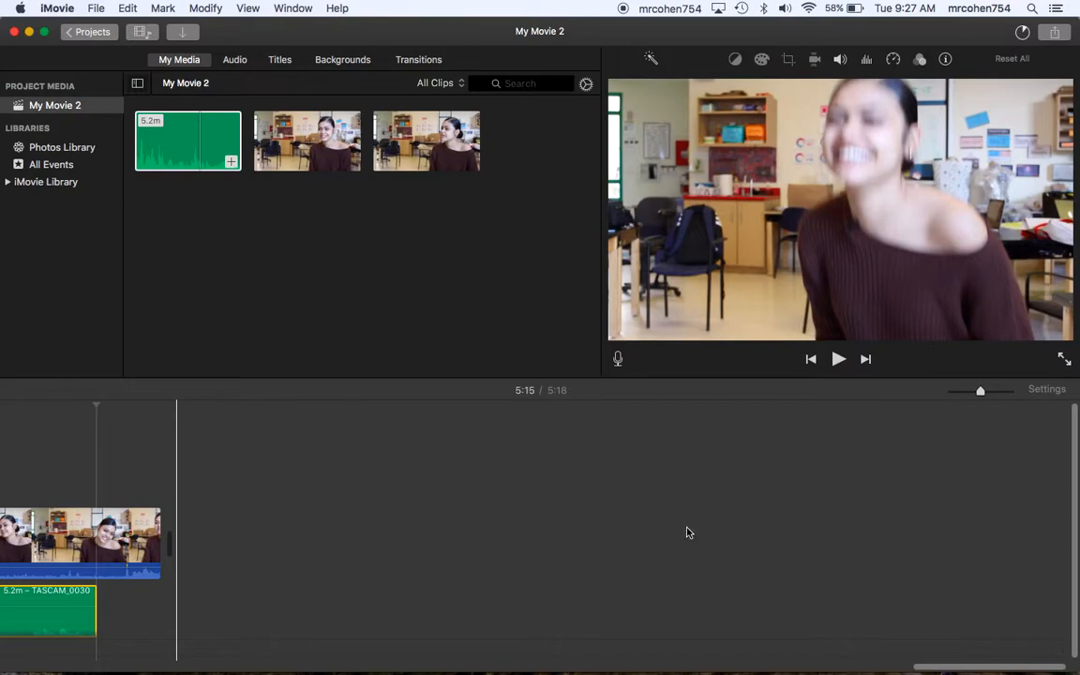
scroll(688, 533, "left", 15)
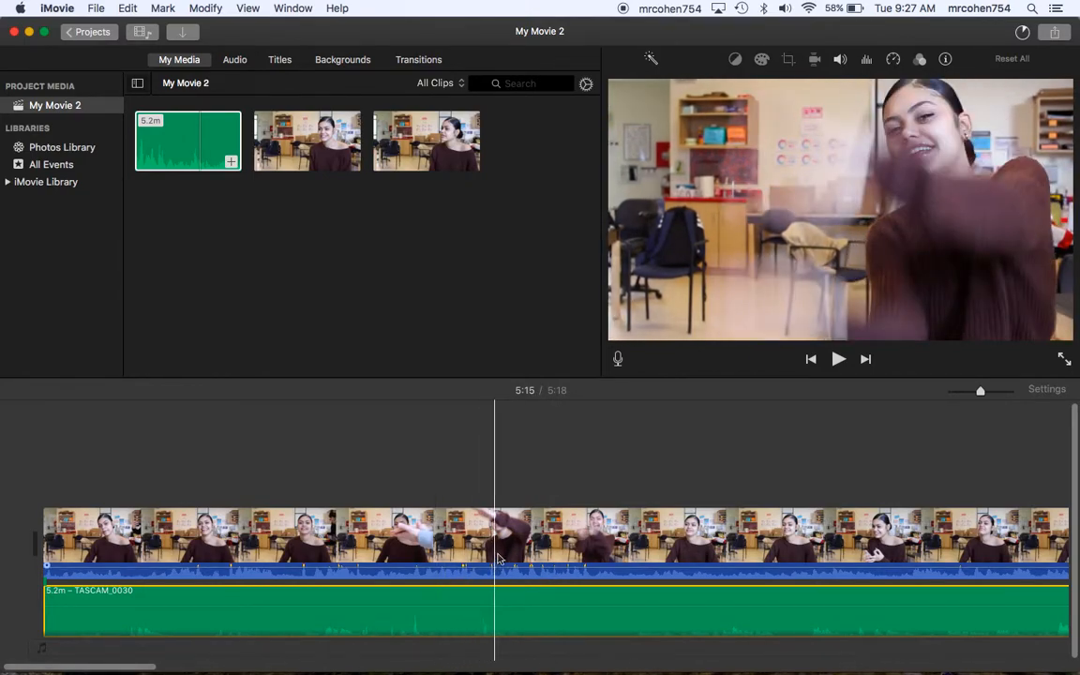
left_click(600, 569)
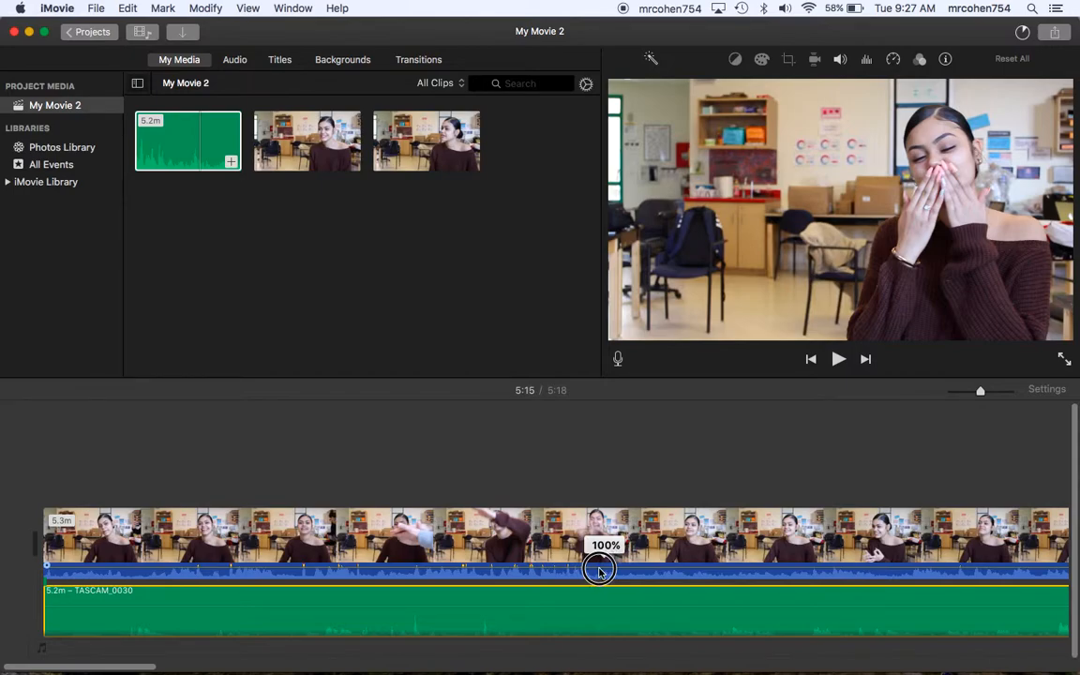
left_click_drag(599, 572, 599, 585)
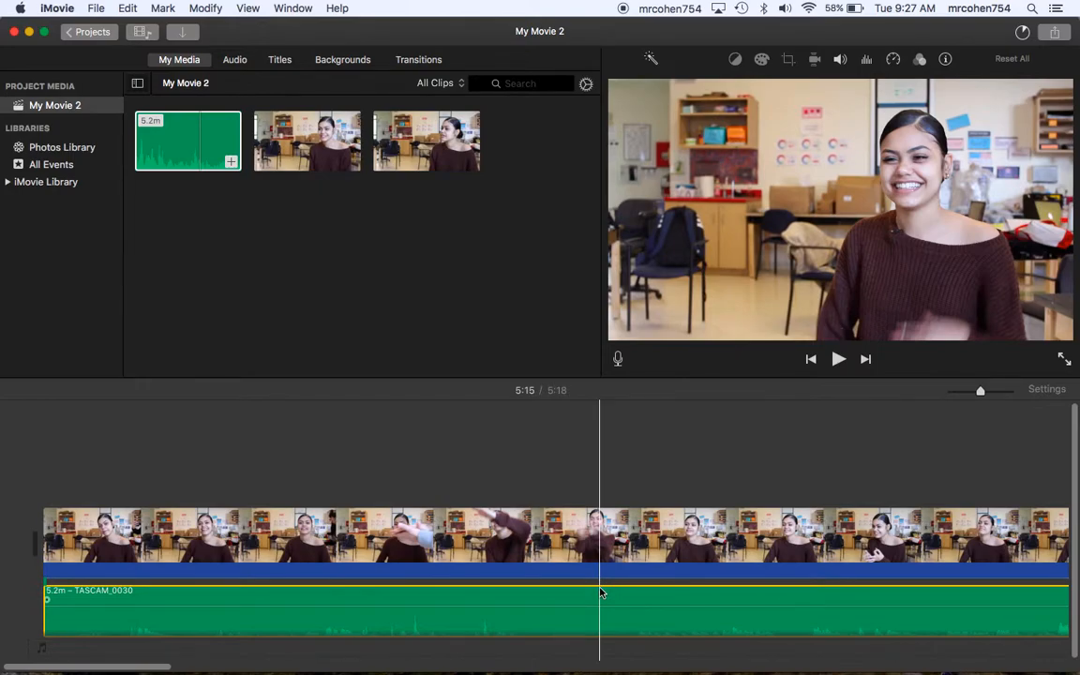
left_click_drag(597, 600, 598, 588)
Play the section around the clap to check how the TASCAM_0030 recording syncs with the picture
left_click(184, 555)
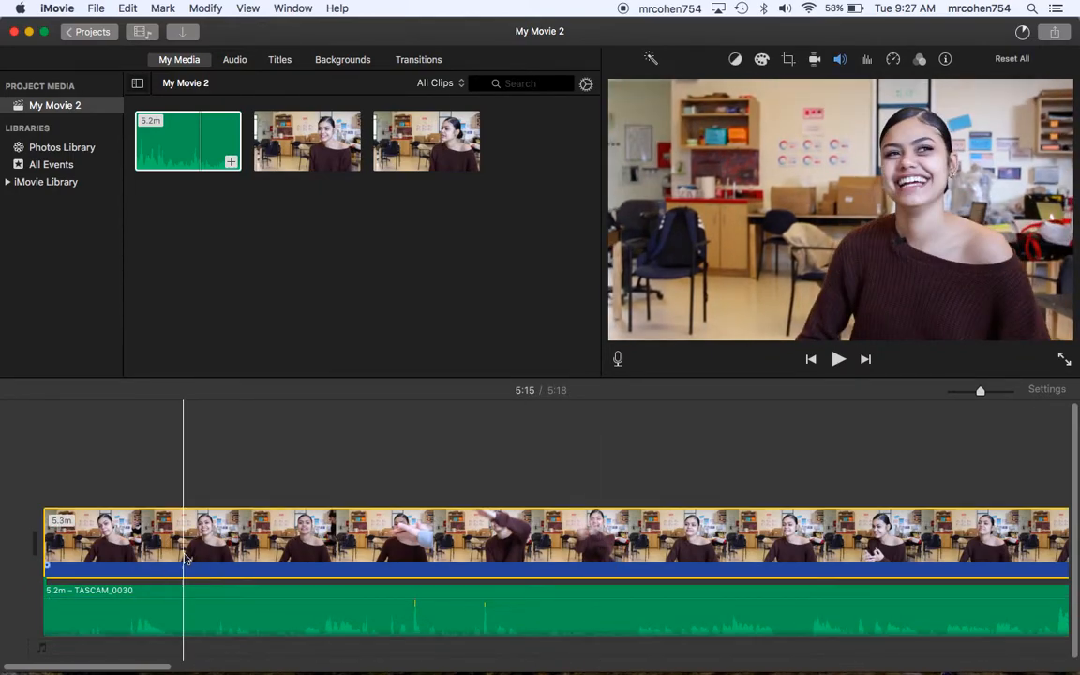
left_click(371, 555)
key("space")
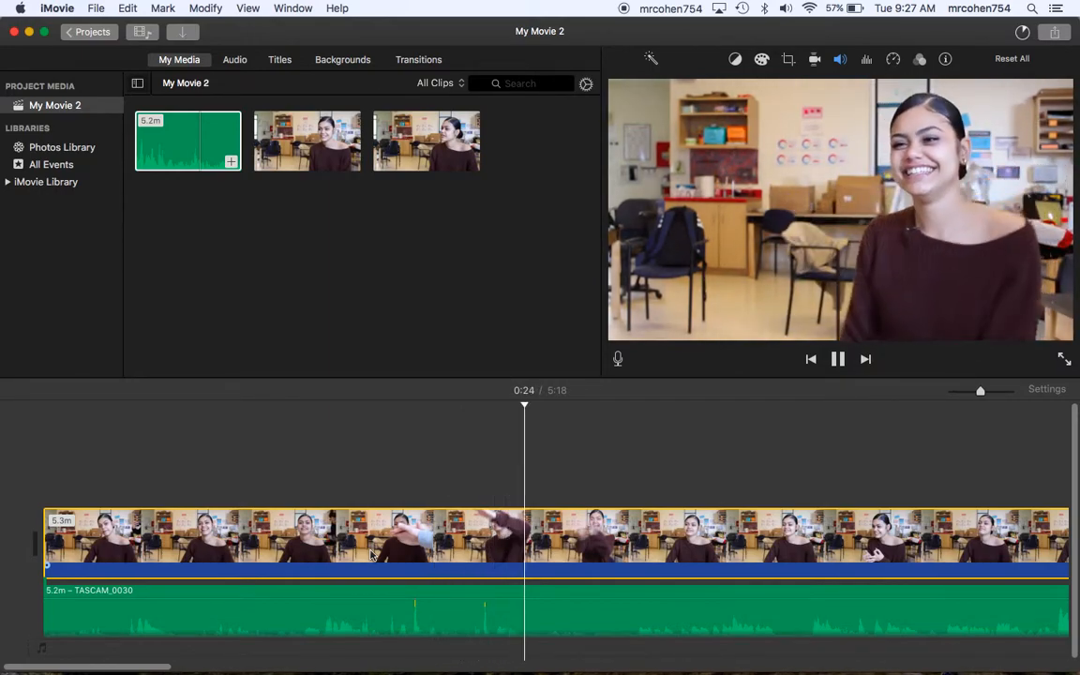
key("space")
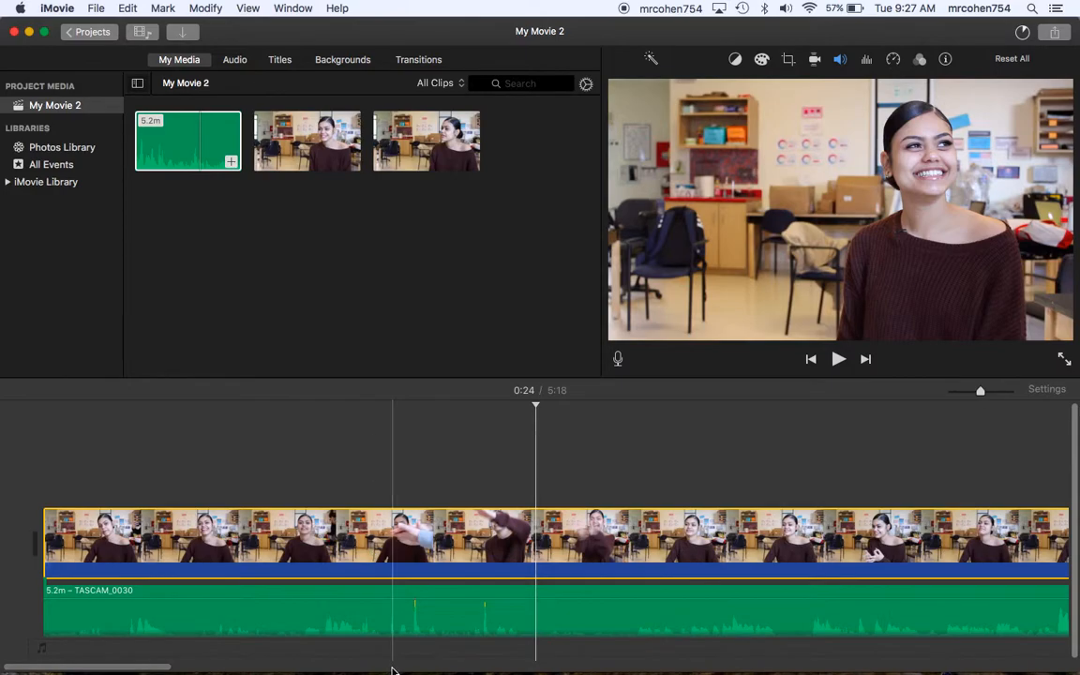
Restore the video clip's own audio to 100% and shift the TASCAM_0030 recording slightly later on the timeline
left_click(421, 574)
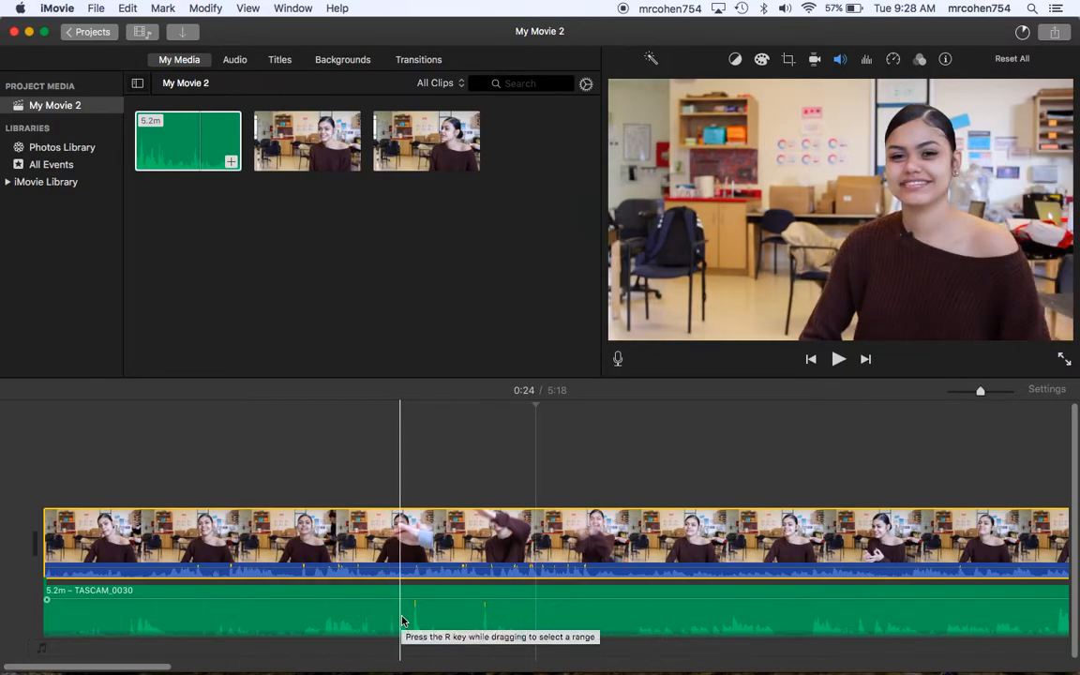
left_click(459, 568)
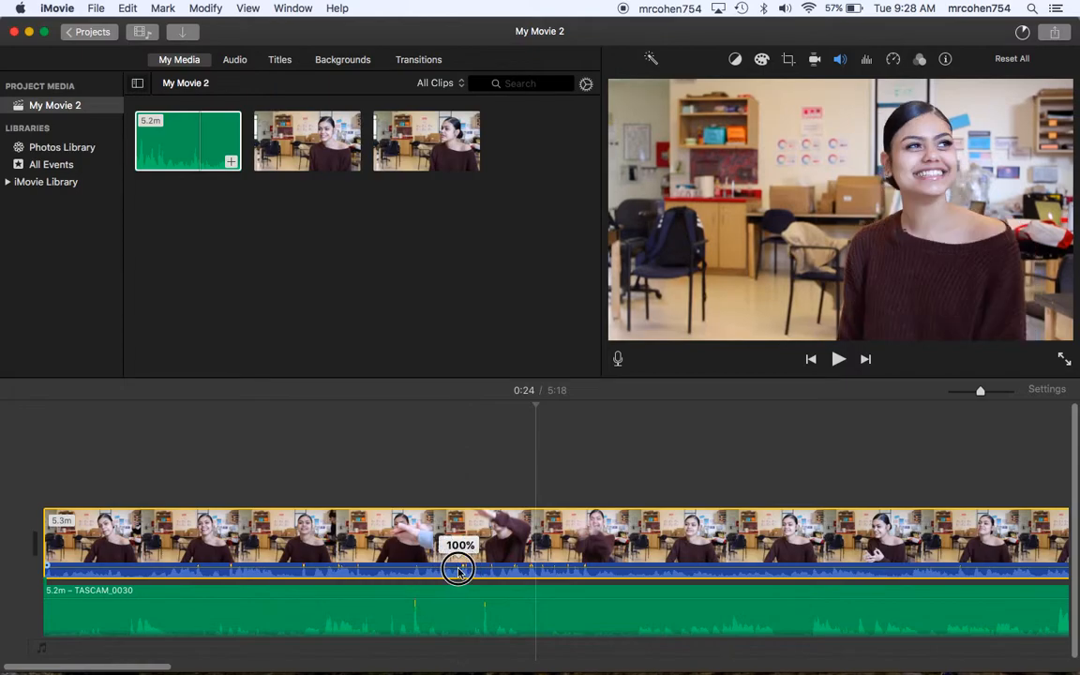
left_click(404, 614)
left_click_drag(404, 614, 442, 608)
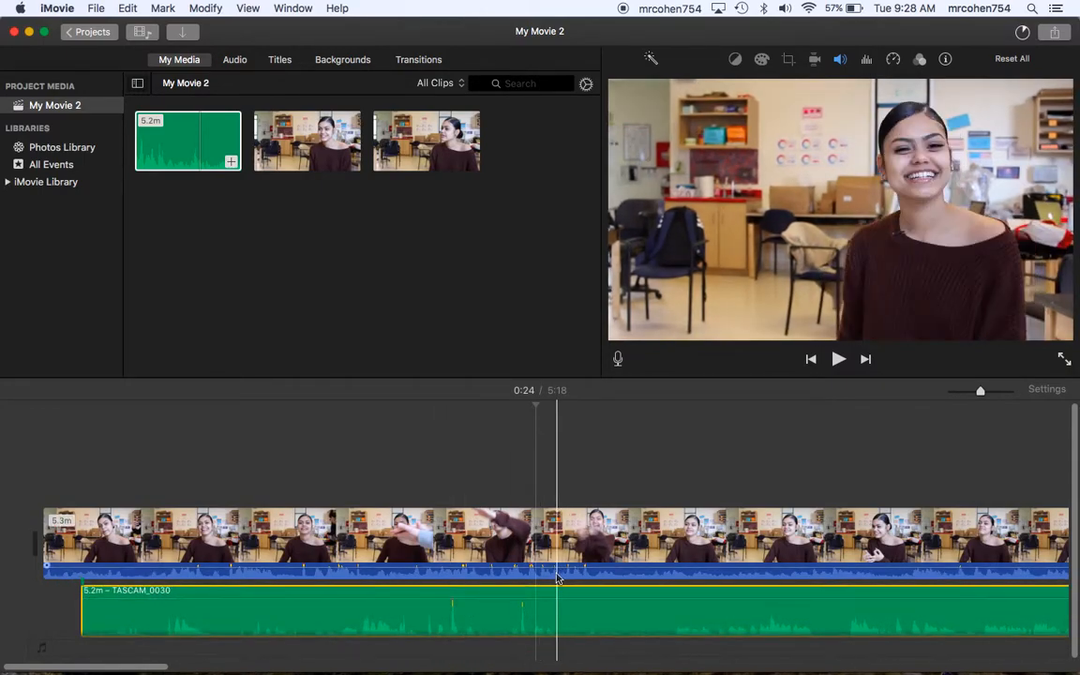
Temporarily mute the TASCAM_0030 recording, listen to the video clip's own audio, and restore the recording's volume
left_click(557, 573)
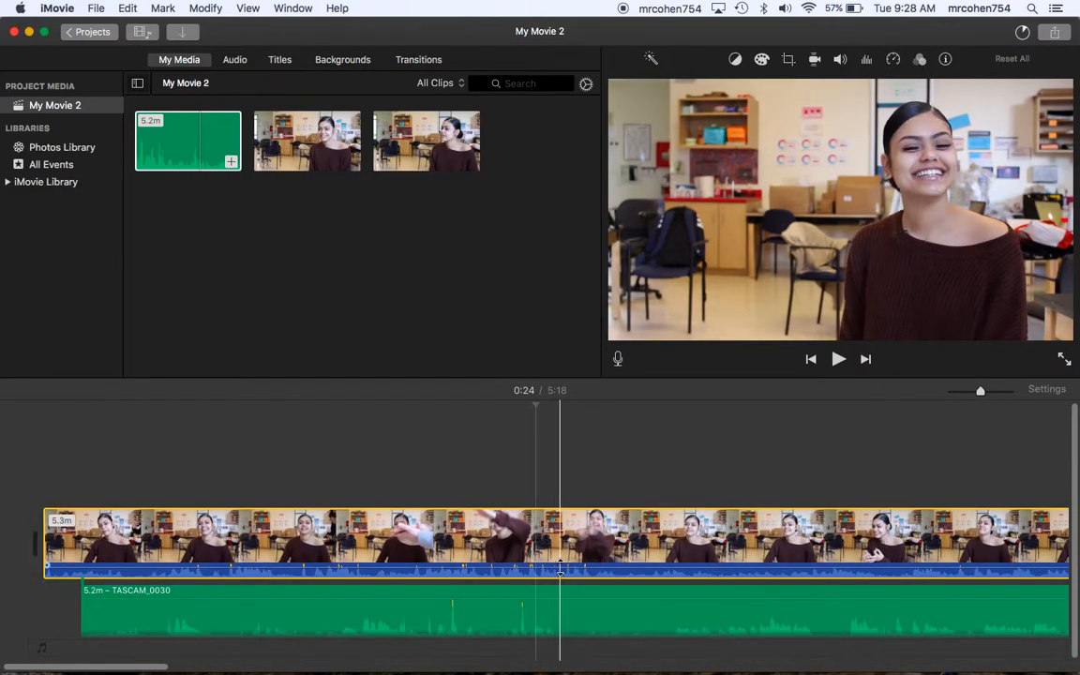
left_click_drag(550, 600, 549, 656)
key("space")
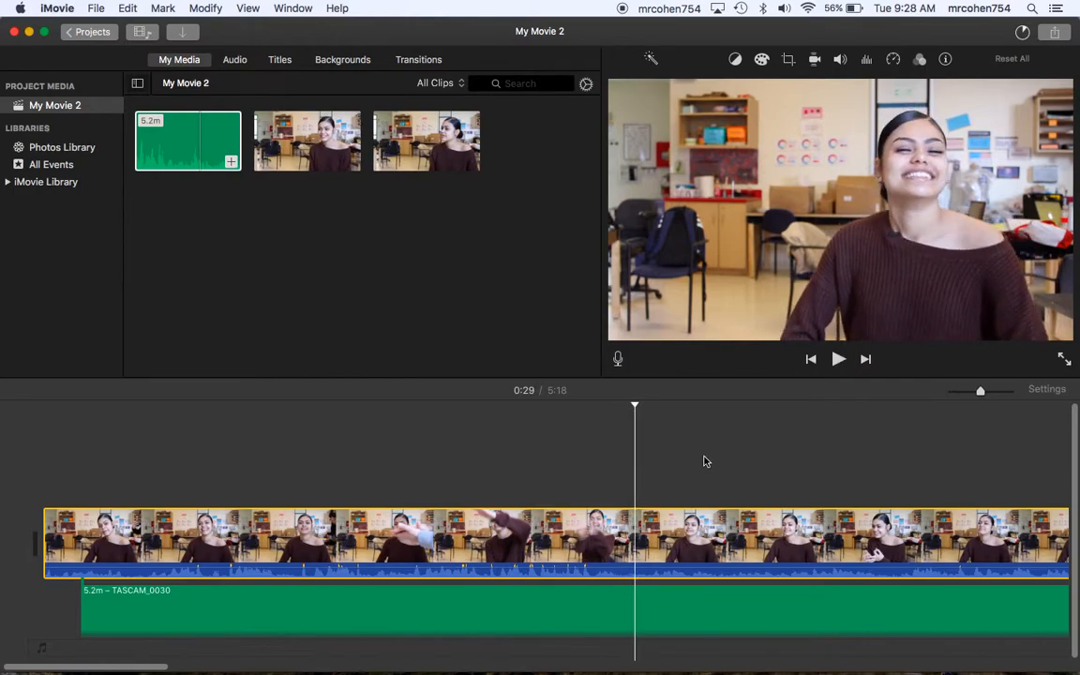
left_click_drag(583, 620, 585, 593)
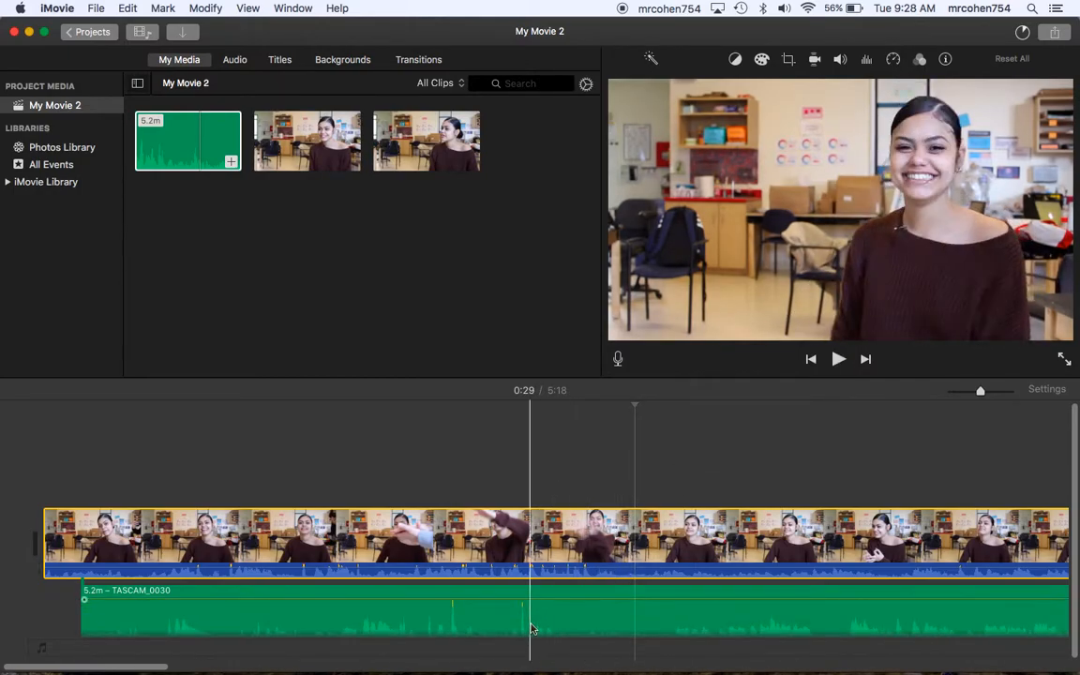
Compare the two waveforms and shift the TASCAM_0030 recording further right so its clap spikes roughly match the video's audio peaks
scroll(677, 622, "right", 5)
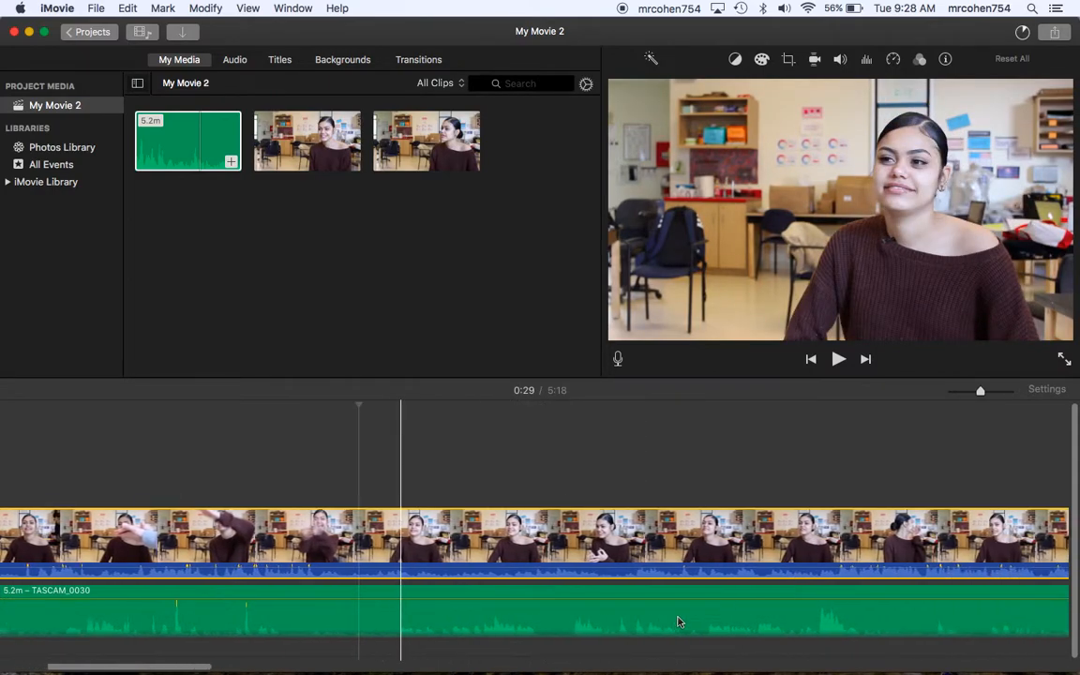
scroll(679, 621, "right", 3)
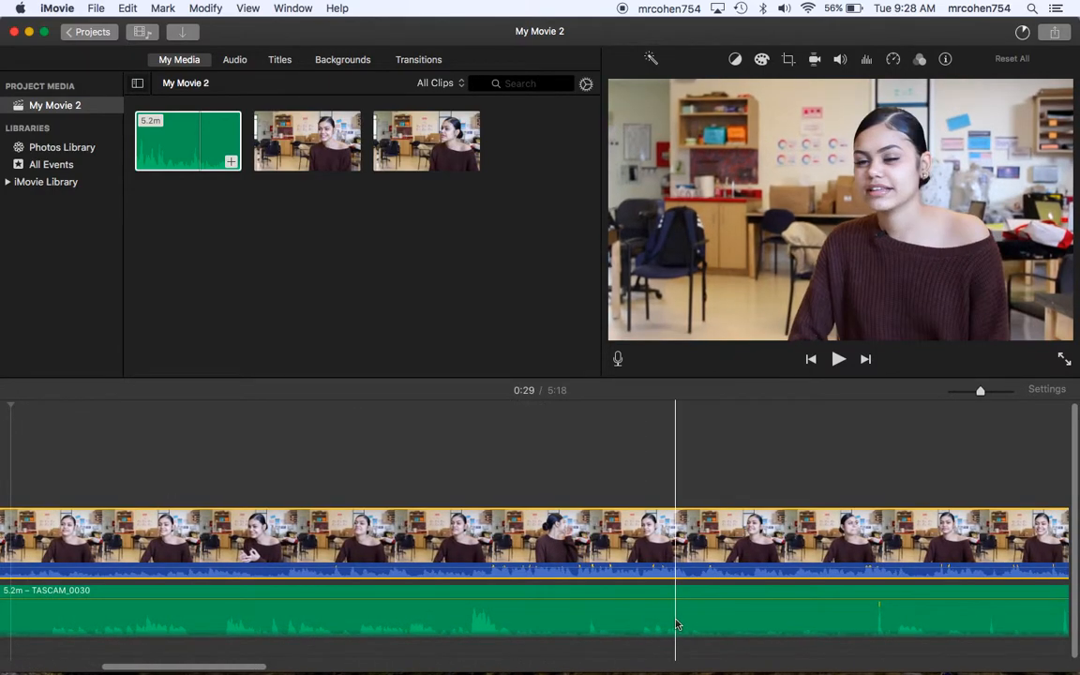
scroll(677, 621, "left", 5)
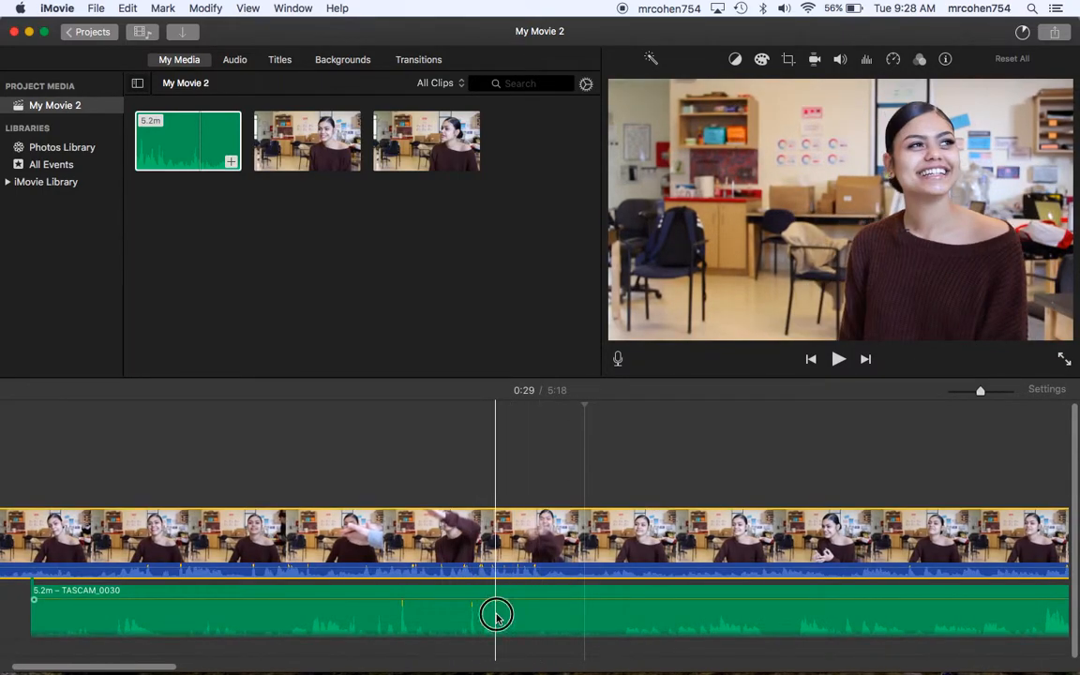
left_click_drag(436, 593, 503, 591)
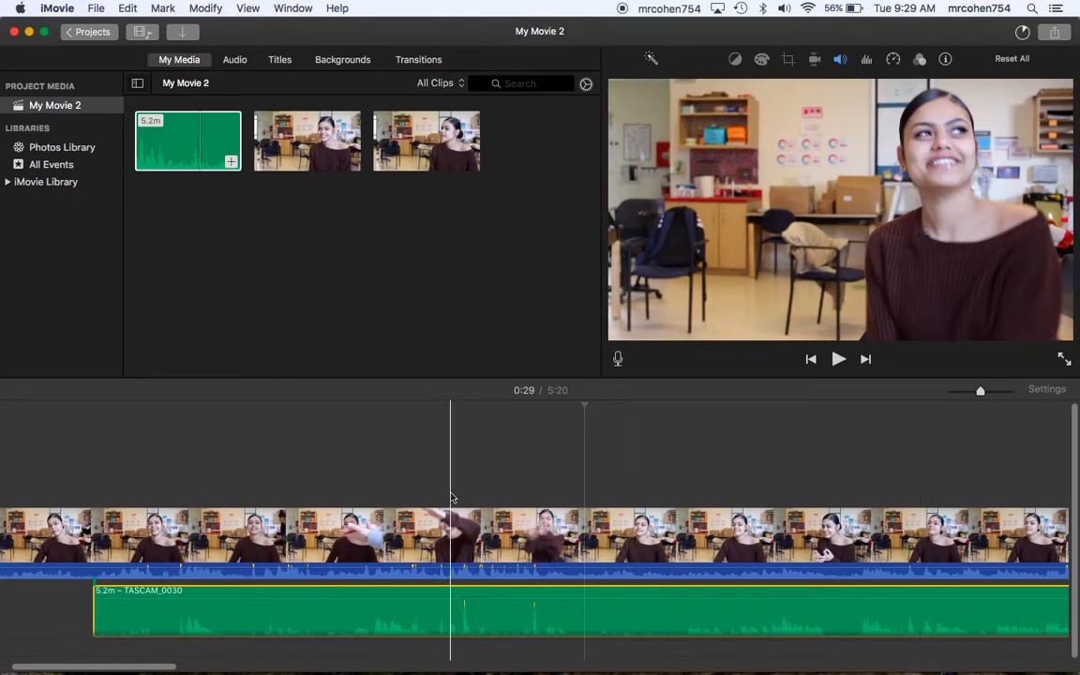
Nudge the TASCAM_0030 recording slightly earlier to meet the video's clap peak, and play back the section to check
left_click_drag(980, 392, 1020, 395)
scroll(574, 515, "left", 5)
scroll(573, 514, "left", 3)
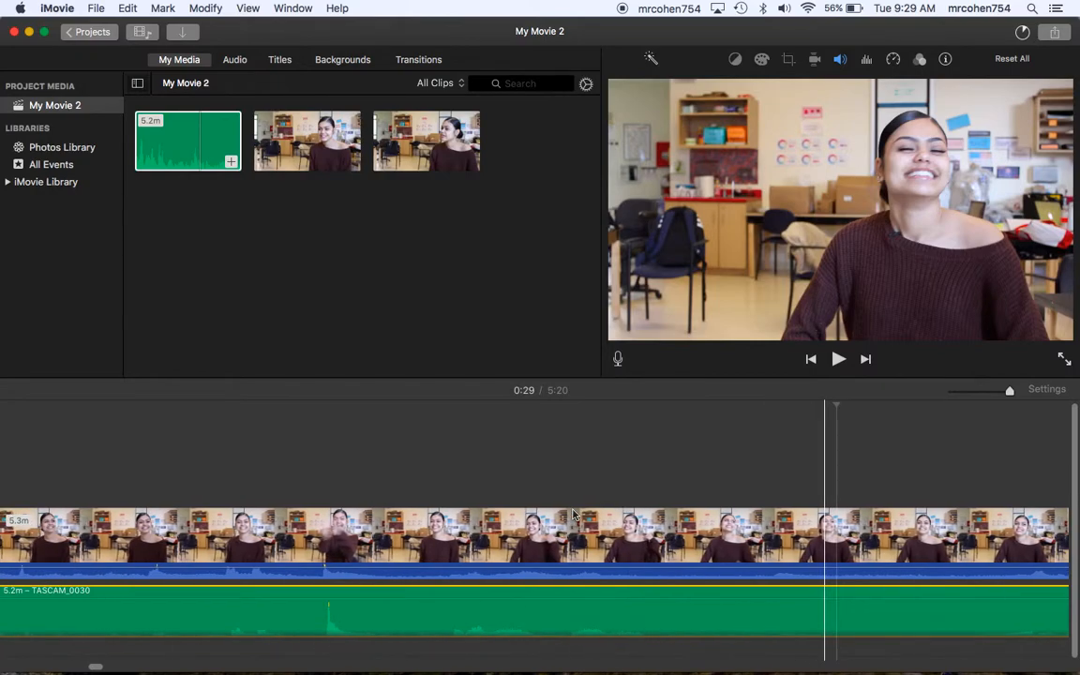
left_click(403, 612)
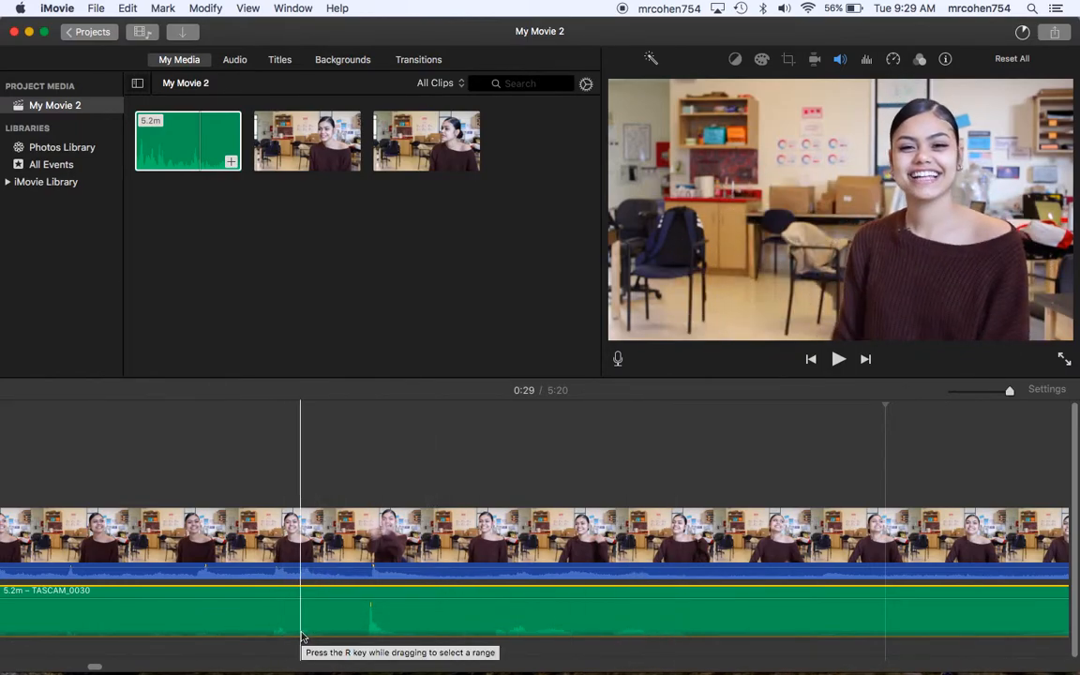
left_click(242, 536)
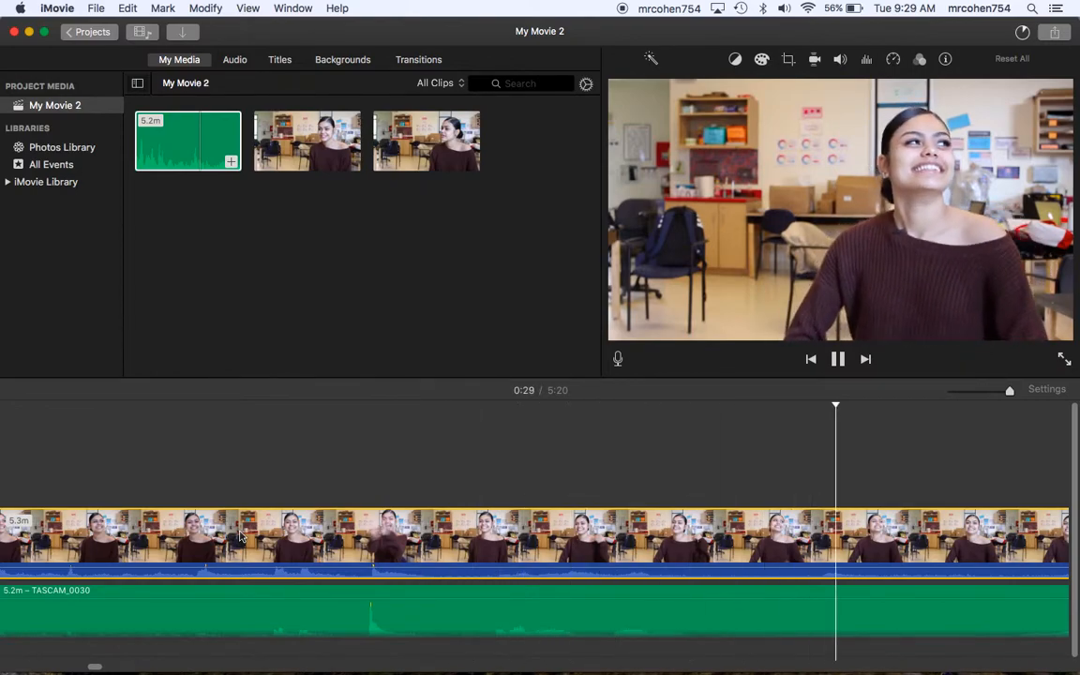
key("space")
Nudge the TASCAM_0030 recording slightly later to fine-tune the sync, and play both audio tracks together
left_click(280, 616)
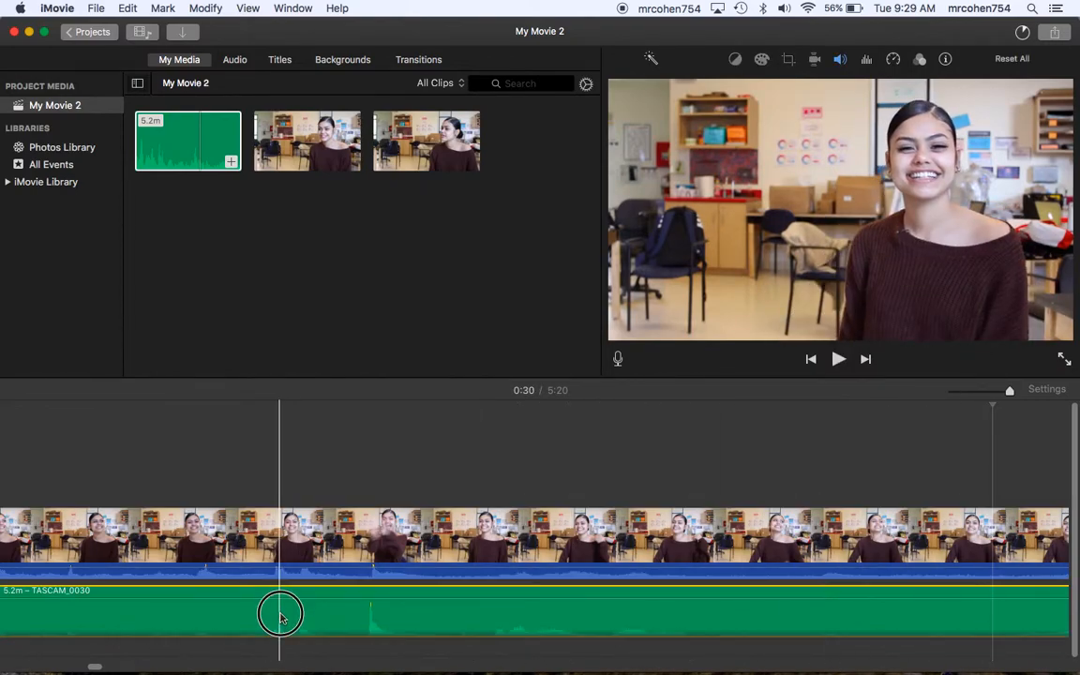
left_click(284, 612)
key("space")
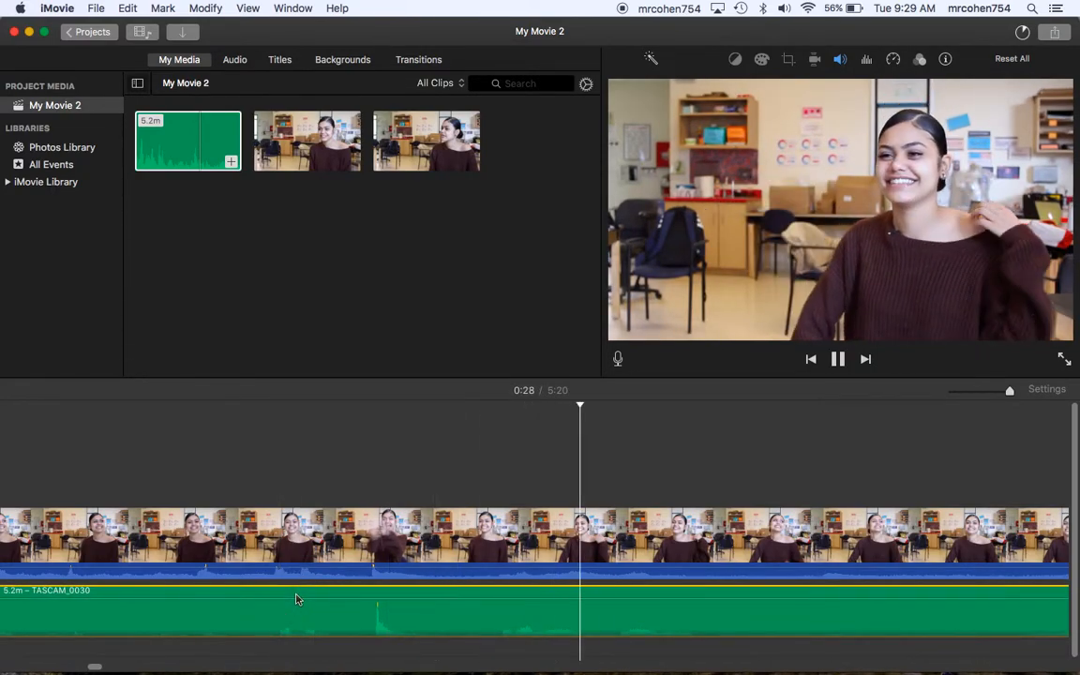
key("space")
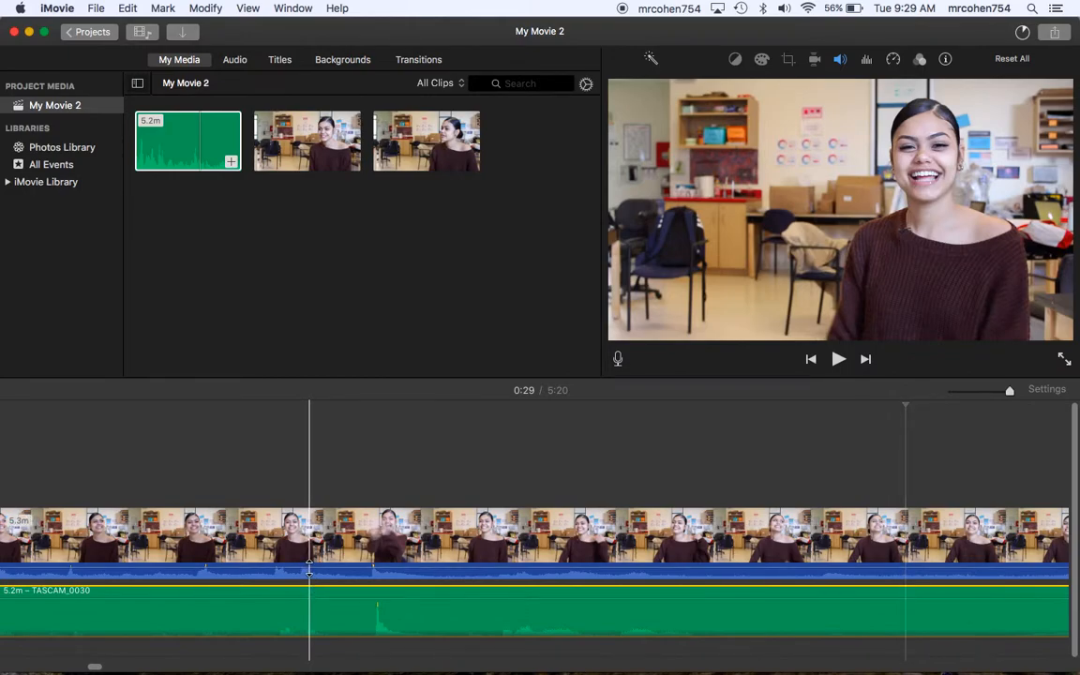
Mute the video clip's own audio and play the section with only the TASCAM_0030 recording to check the sync
left_click_drag(309, 569, 305, 598)
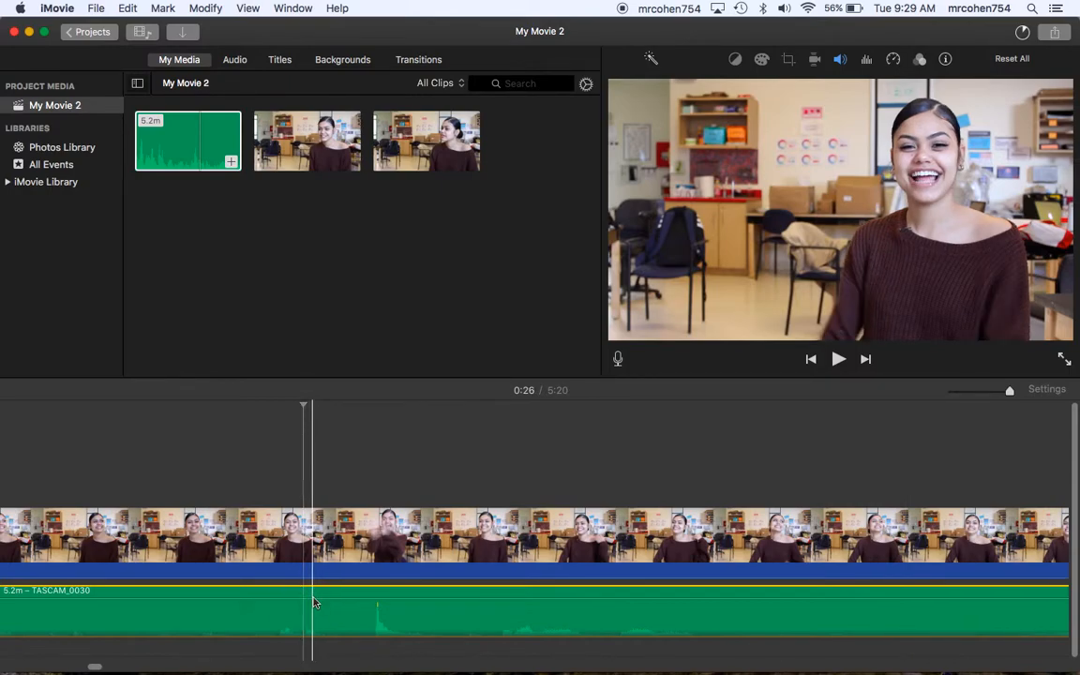
key("space")
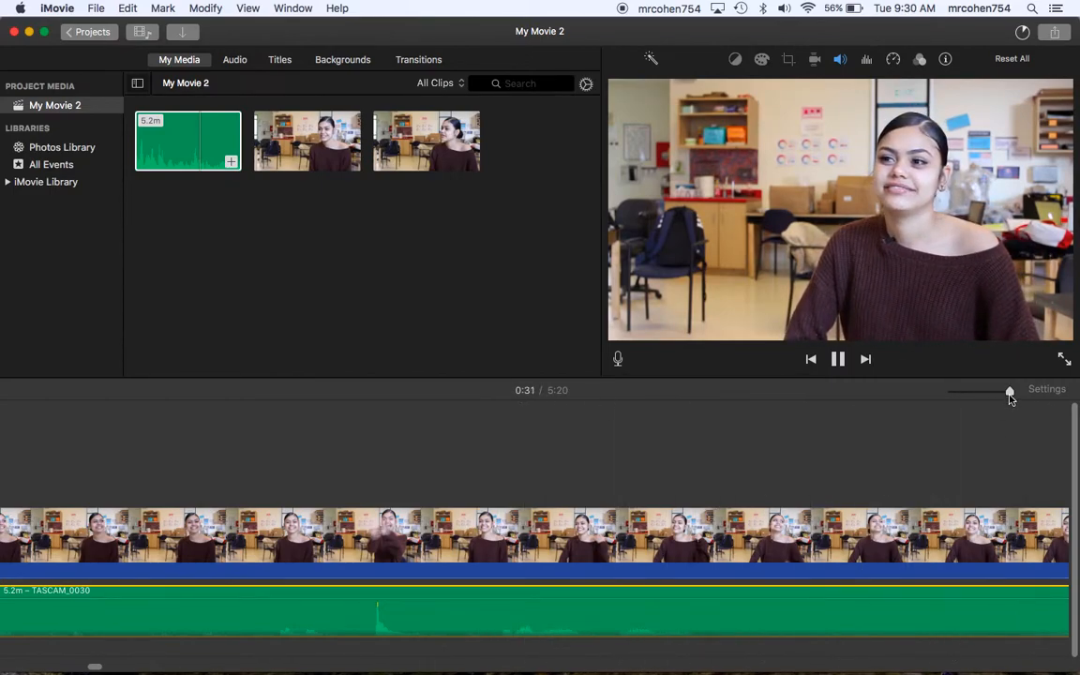
left_click_drag(1010, 394, 980, 392)
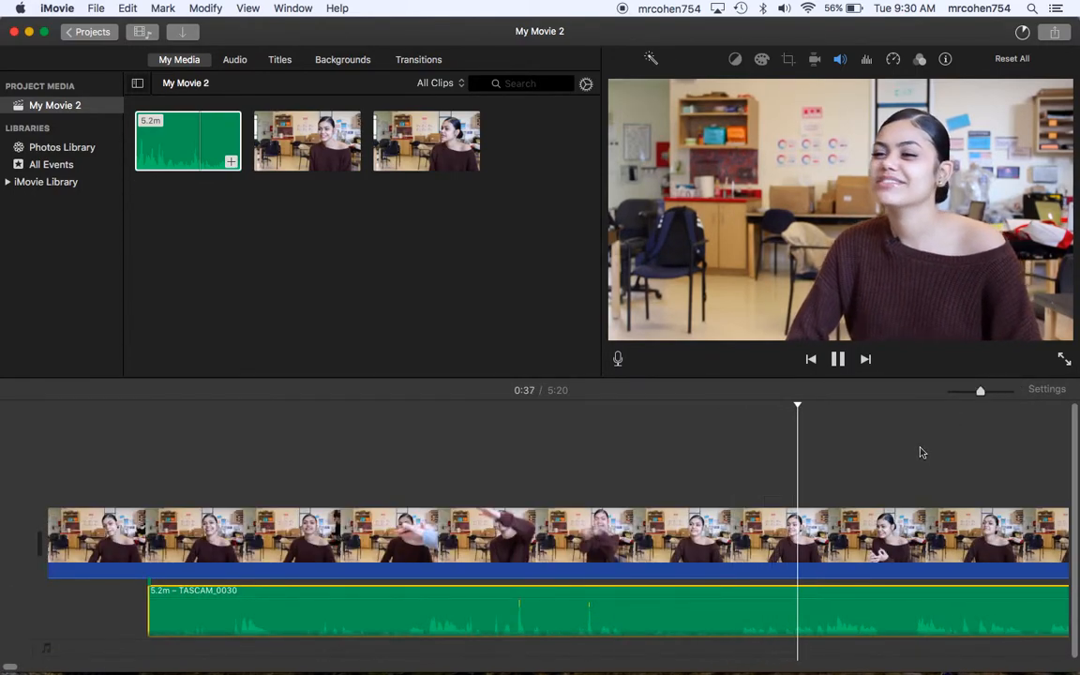
left_click(838, 362)
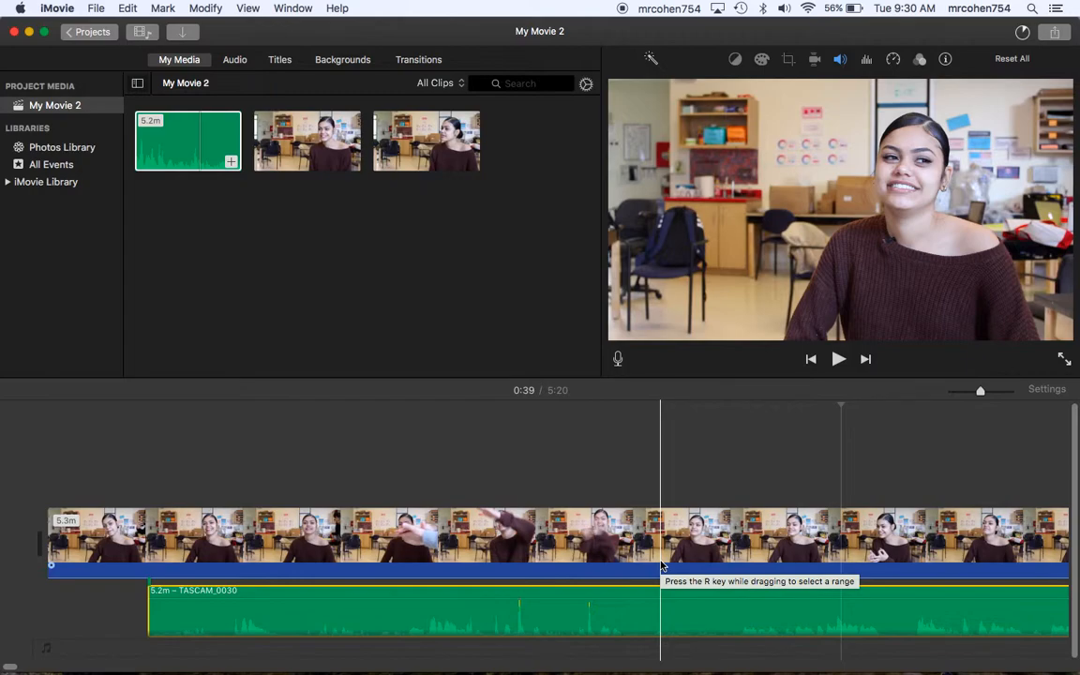
Start exporting the movie as a file and append "- A/V Aligned" to its title
left_click(1055, 35)
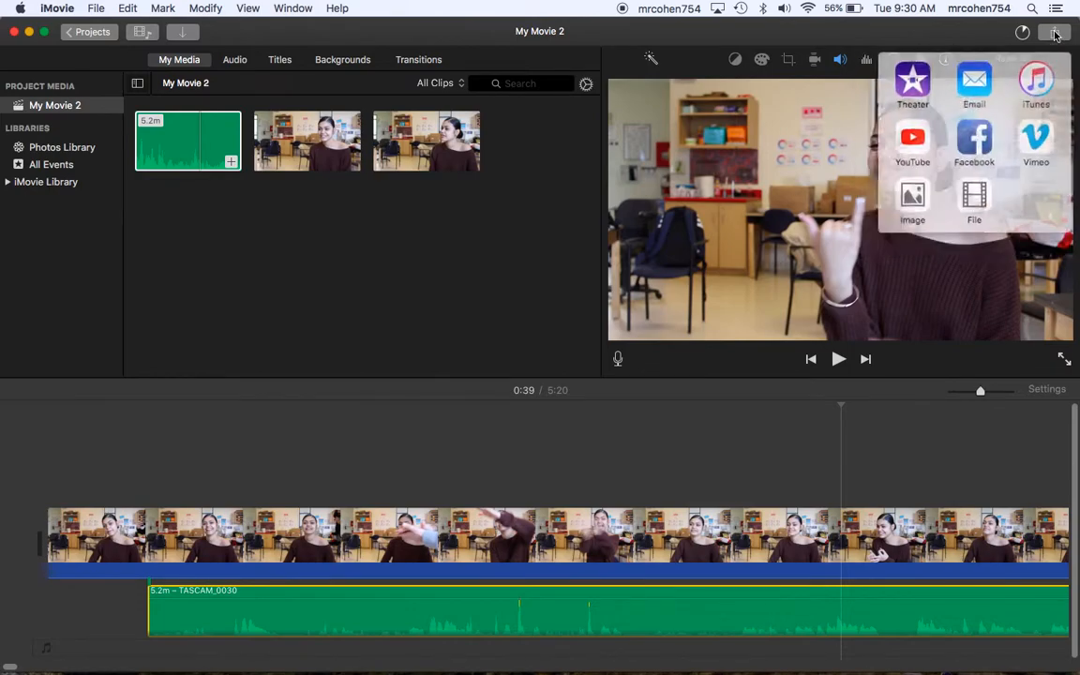
left_click(980, 195)
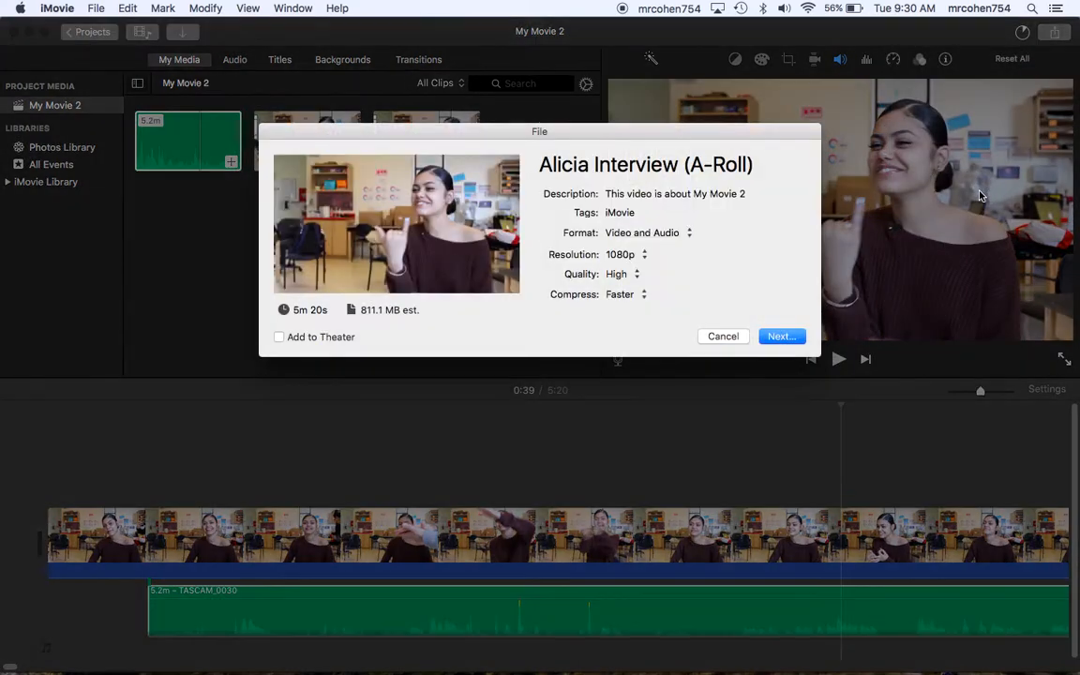
left_click(748, 165)
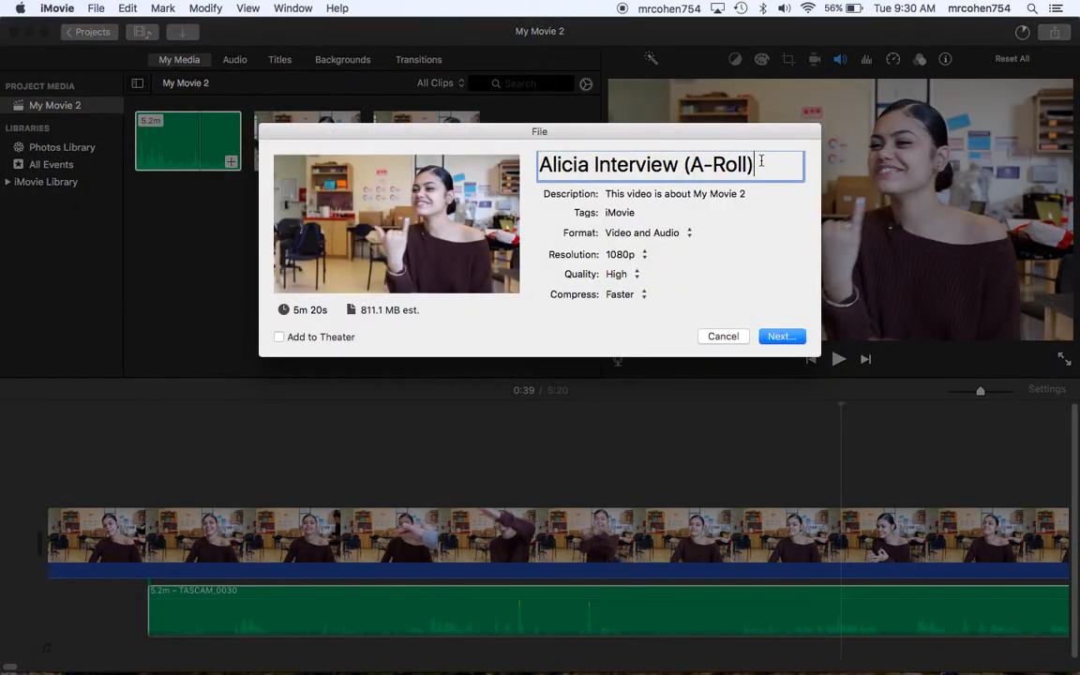
type("- A/V Aligned")
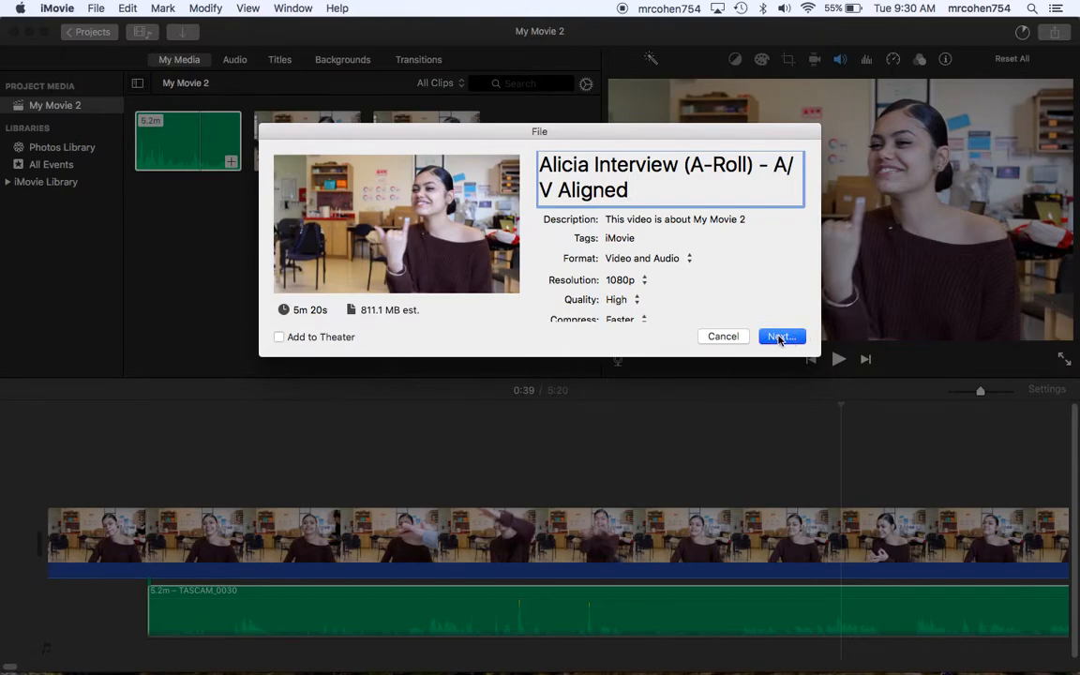
Save the exported movie file to the Desktop under its suggested name
left_click(779, 337)
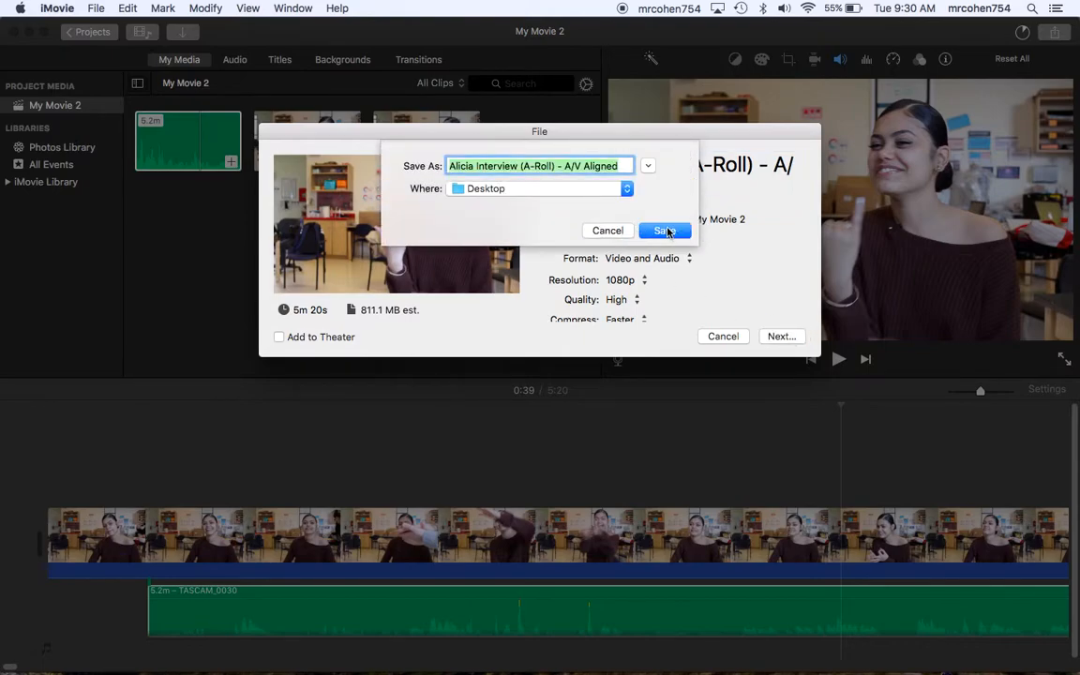
left_click(625, 189)
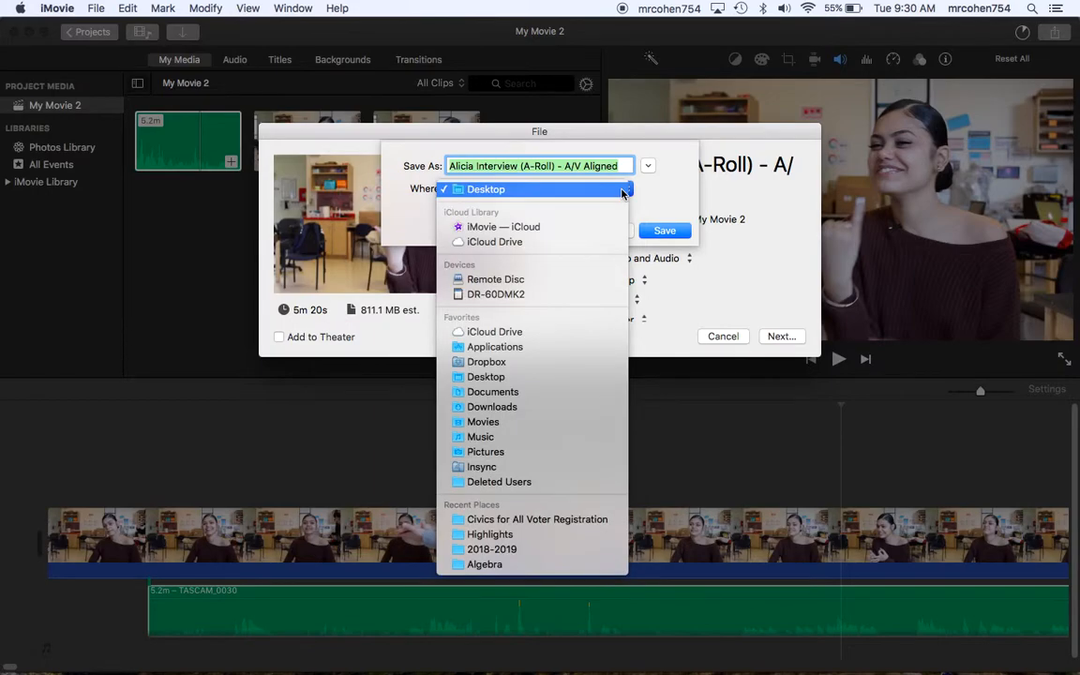
left_click(673, 235)
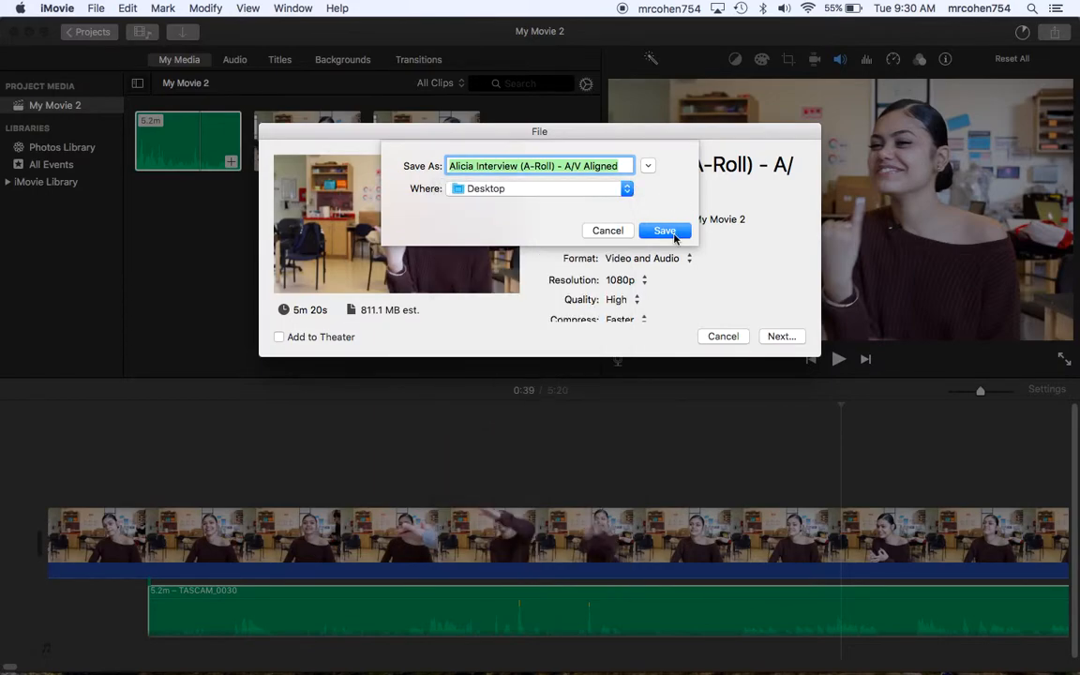
left_click(668, 232)
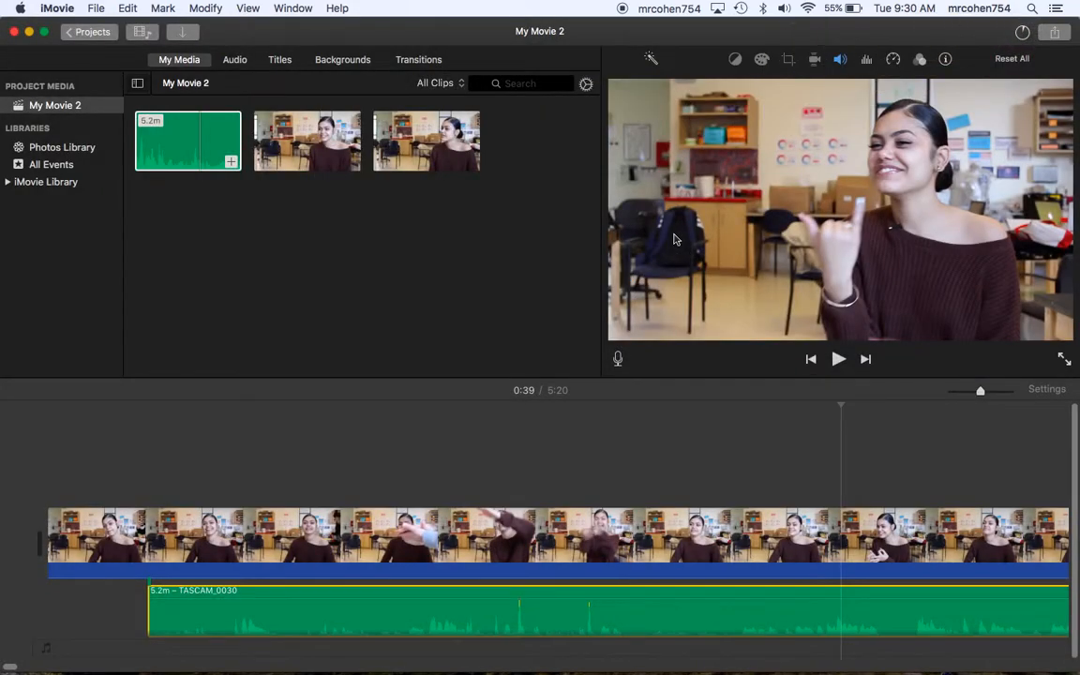